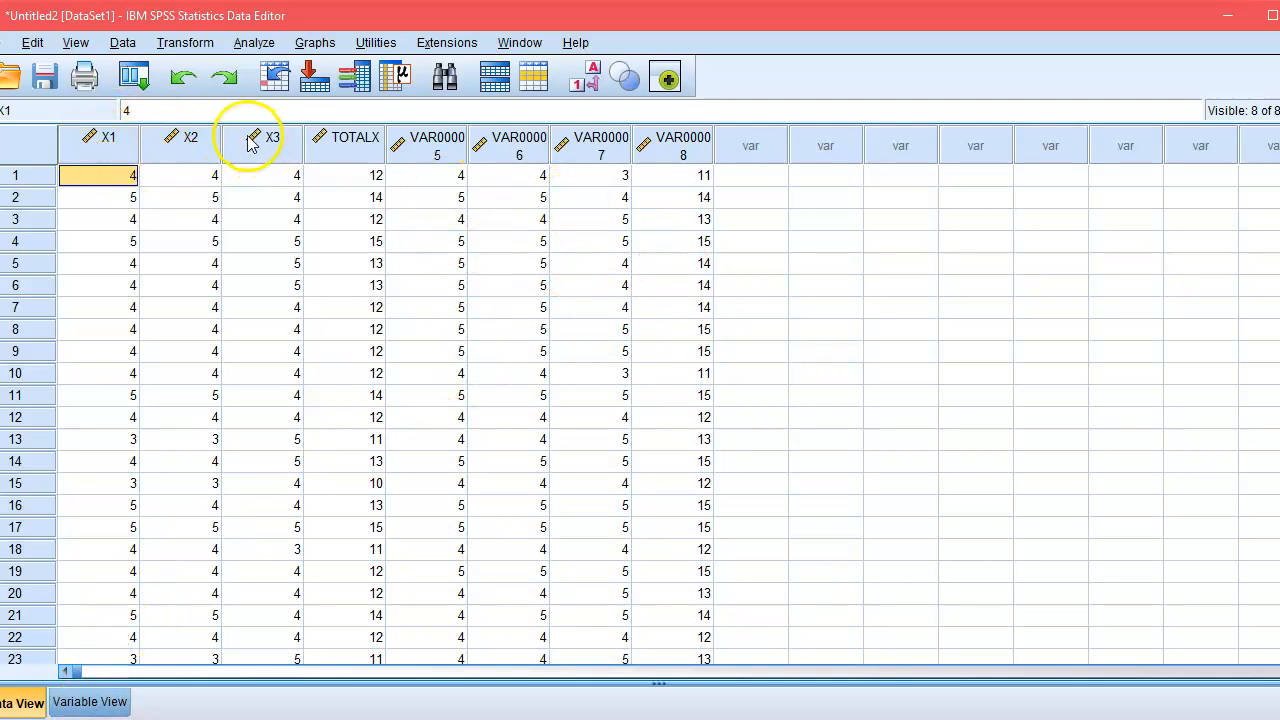
In the variable definitions, rename the fifth variable, VAR00005, to Y1.
left_click(92, 704)
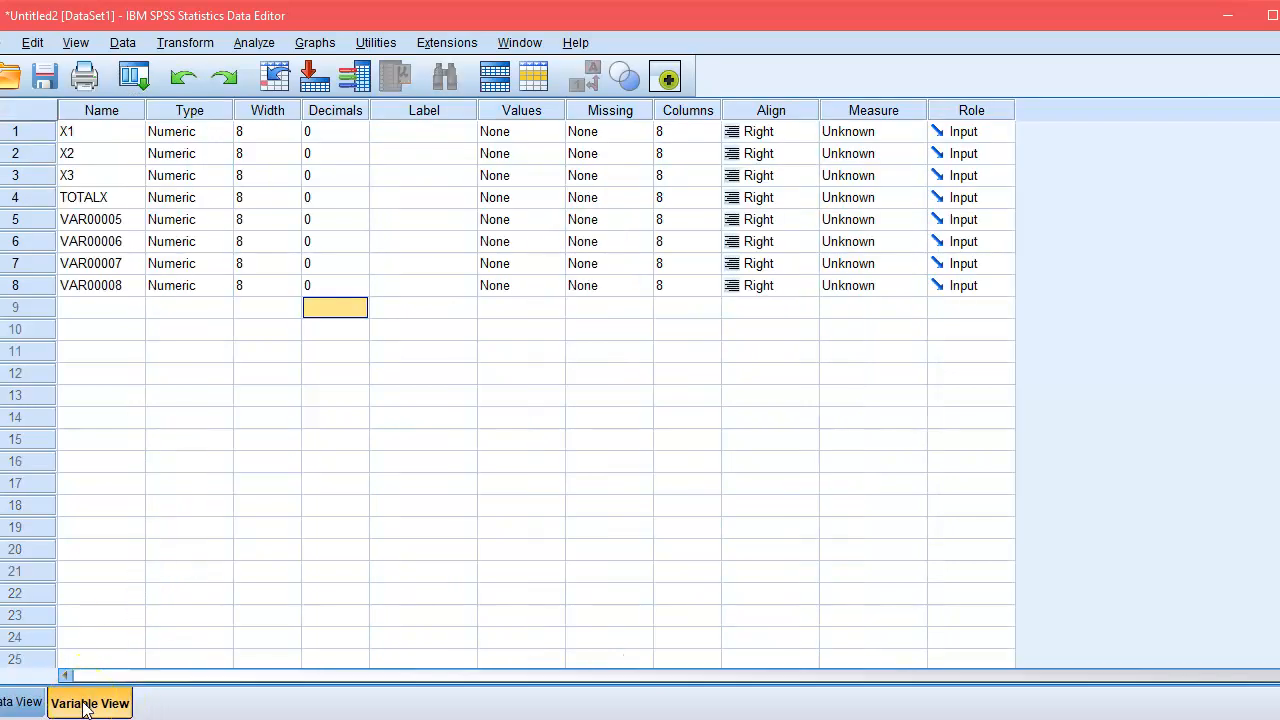
key("Left")
key("Left")
key("Left")
key("Up")
key("Up")
key("Up")
key("Up")
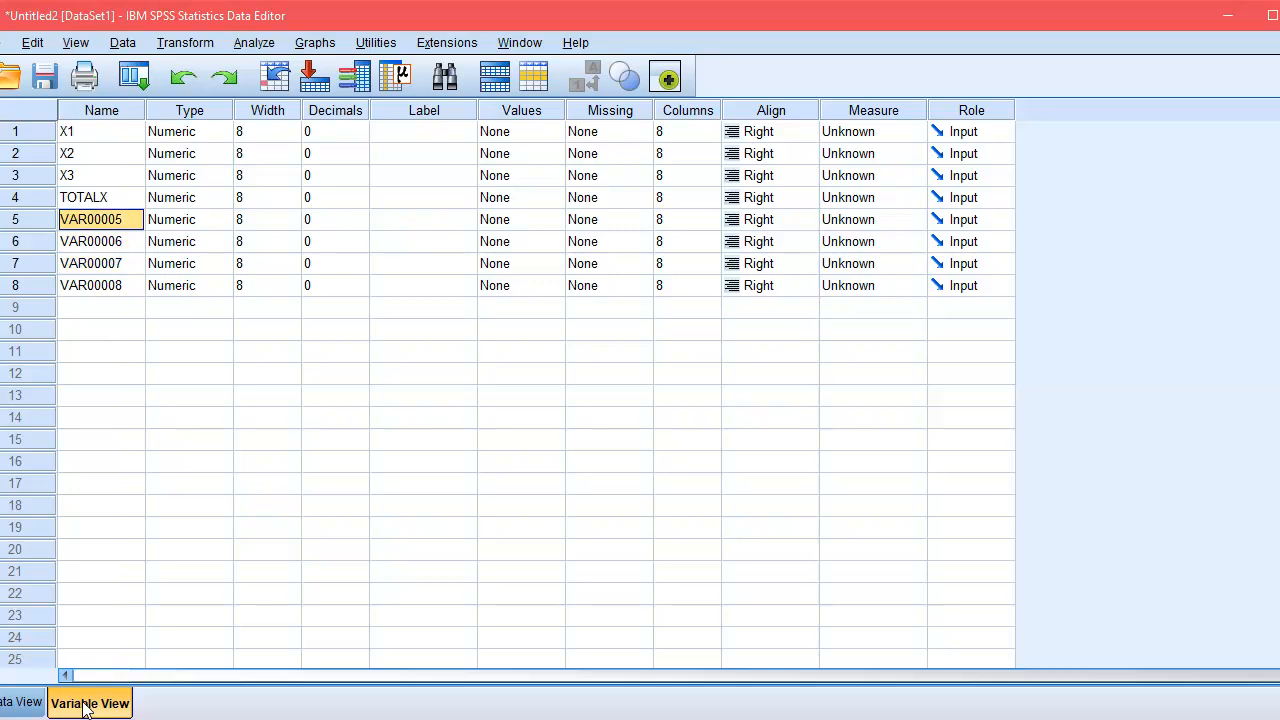
type("Y1")
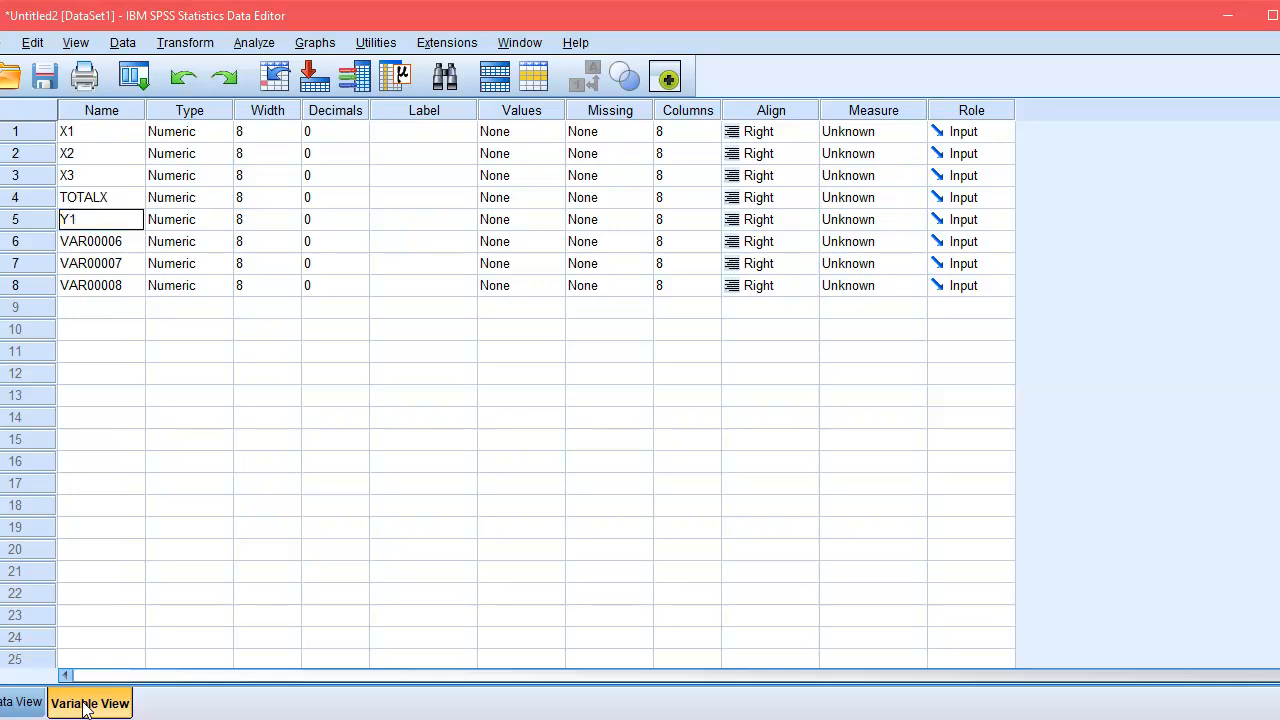
key("Return")
Rename VAR00006, VAR00007 and VAR00008 to Y2, Y3 and TOTALY, and return to the data sheet.
type("Y2")
key("Return")
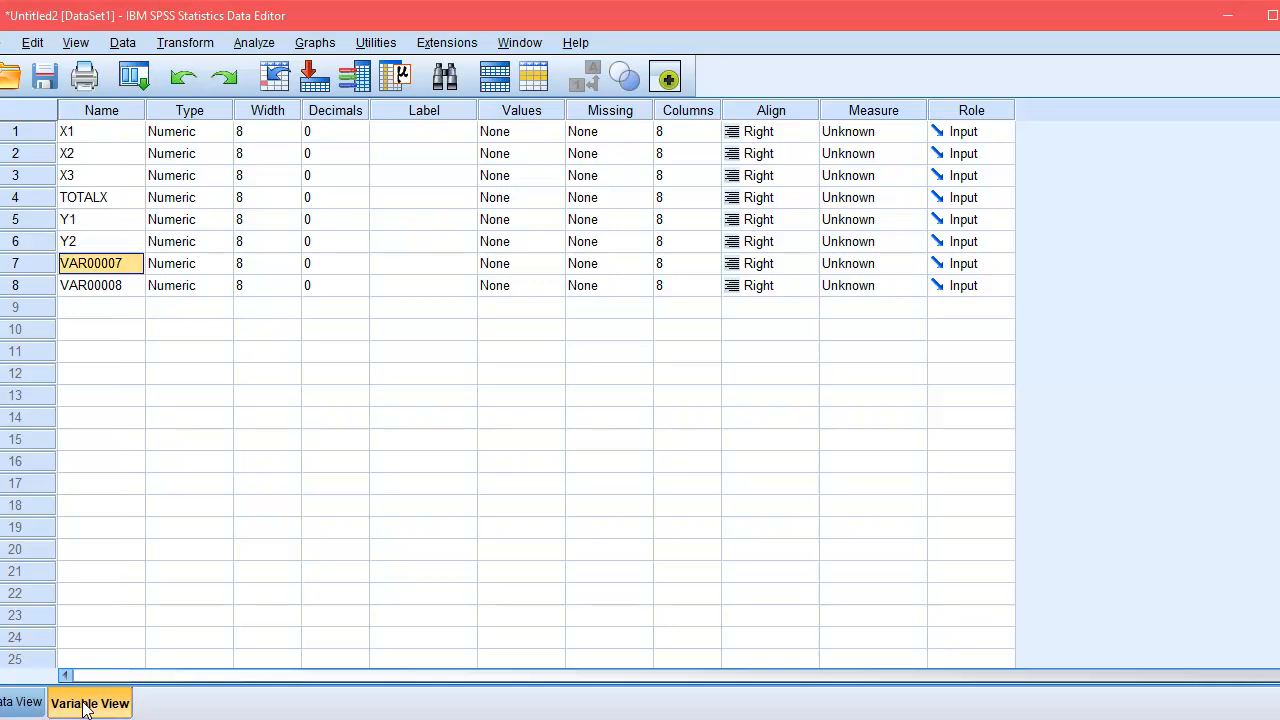
type("Y3")
key("Return")
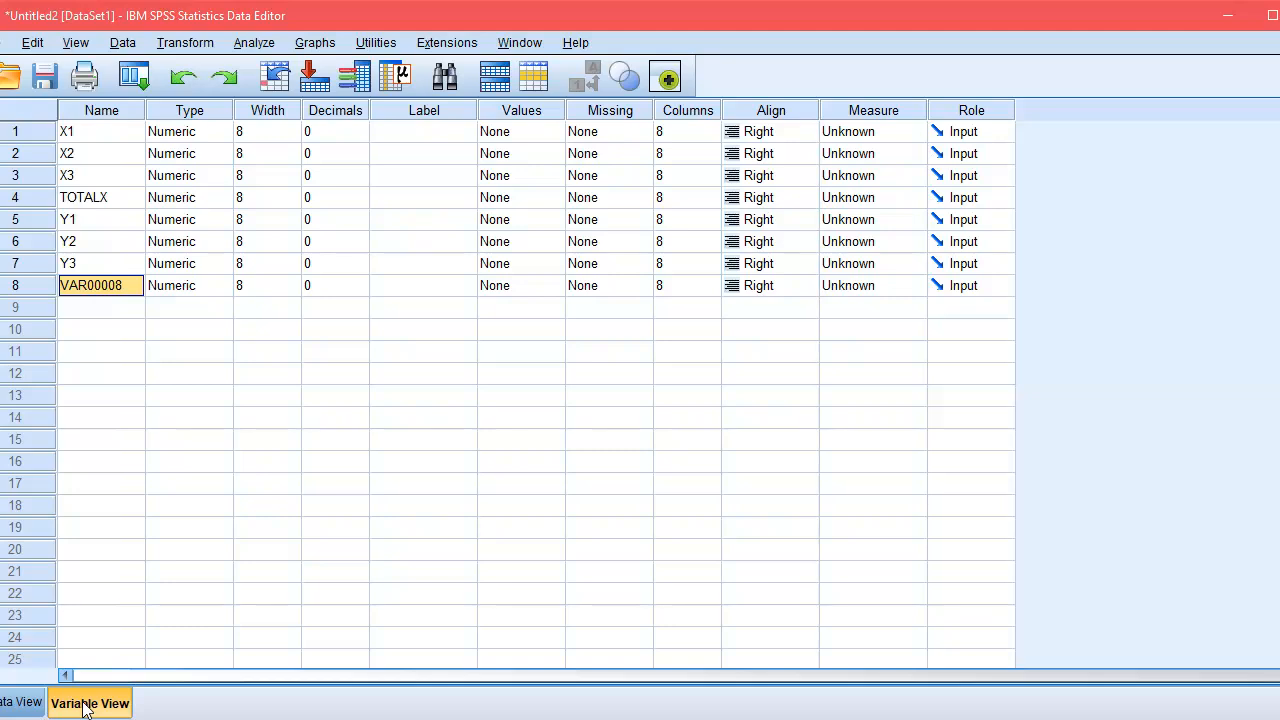
type("TOTALY")
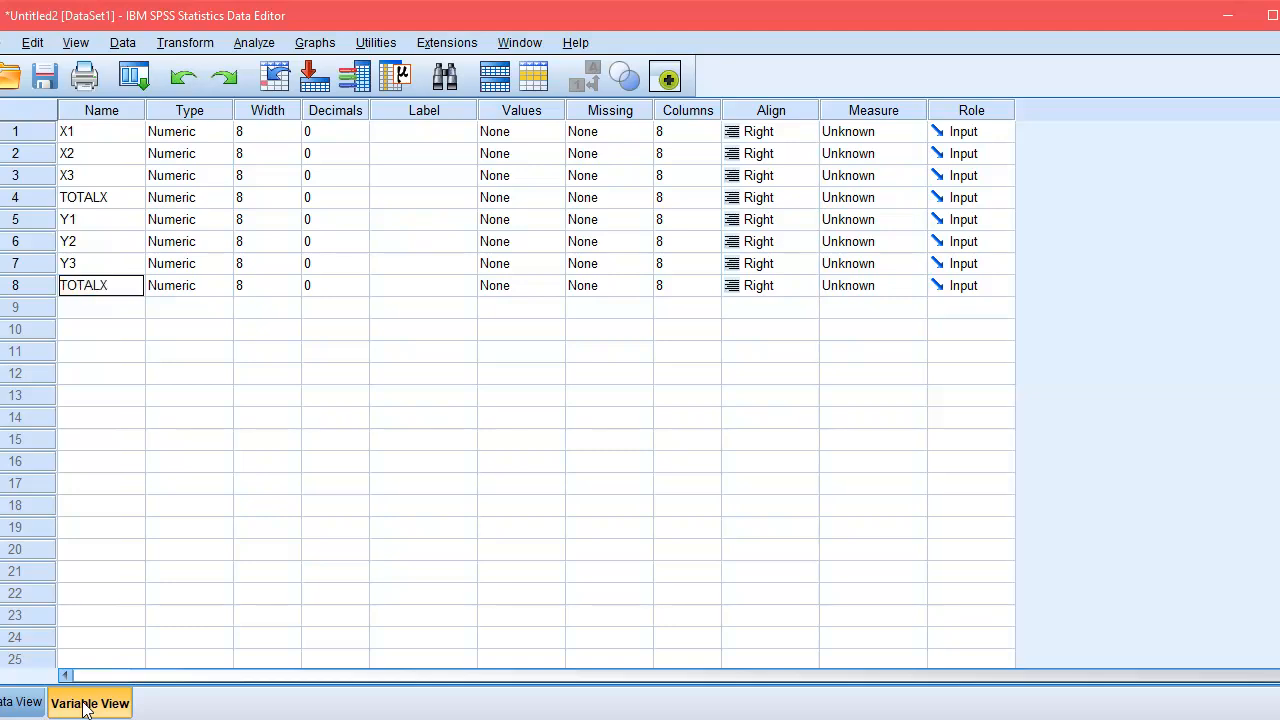
left_click(24, 704)
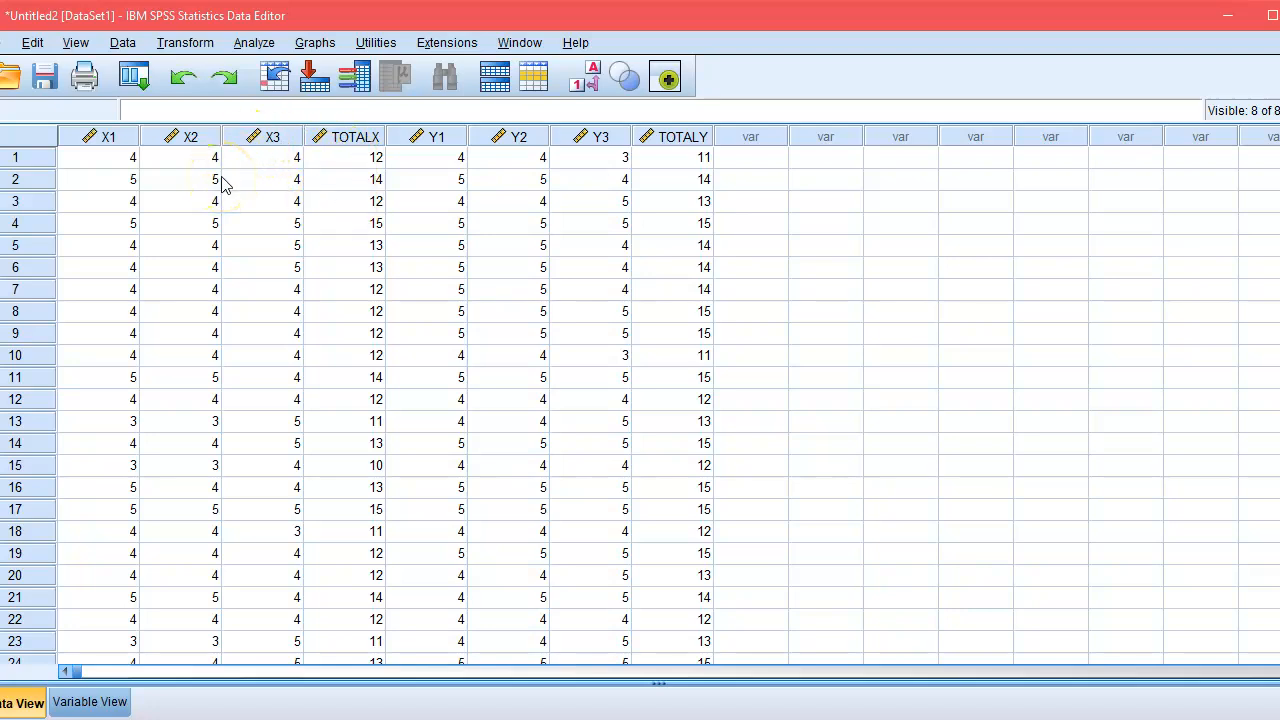
Review the list of variable names and the data under the X and TOTALX columns.
left_click(90, 703)
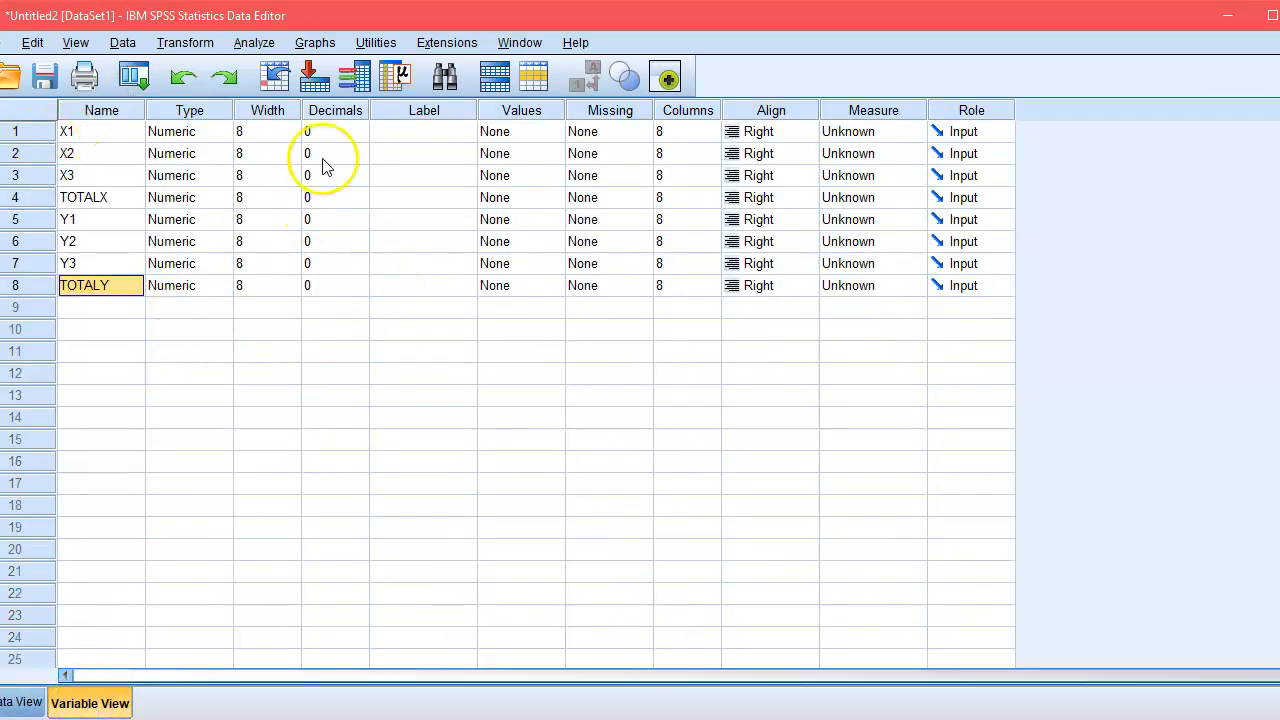
left_click(25, 705)
left_click(351, 270)
key("Up")
key("Up")
key("Up")
key("Up")
key("Up")
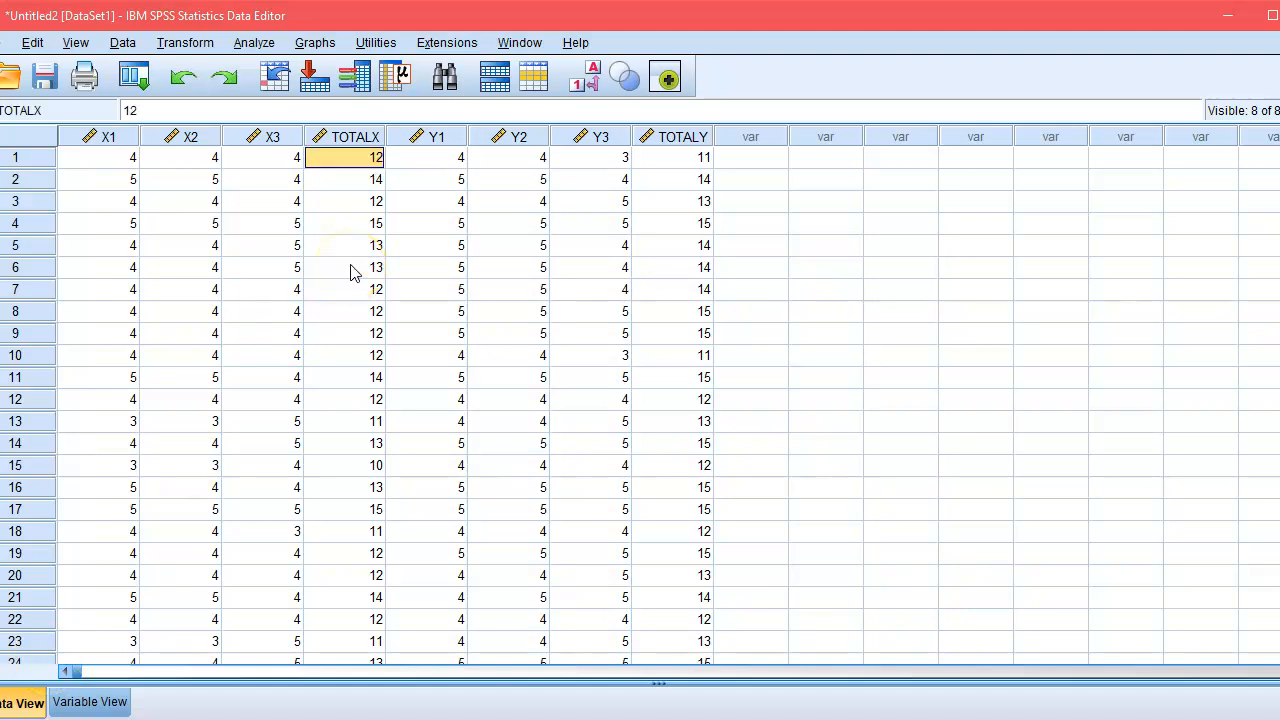
key("Left")
key("Left")
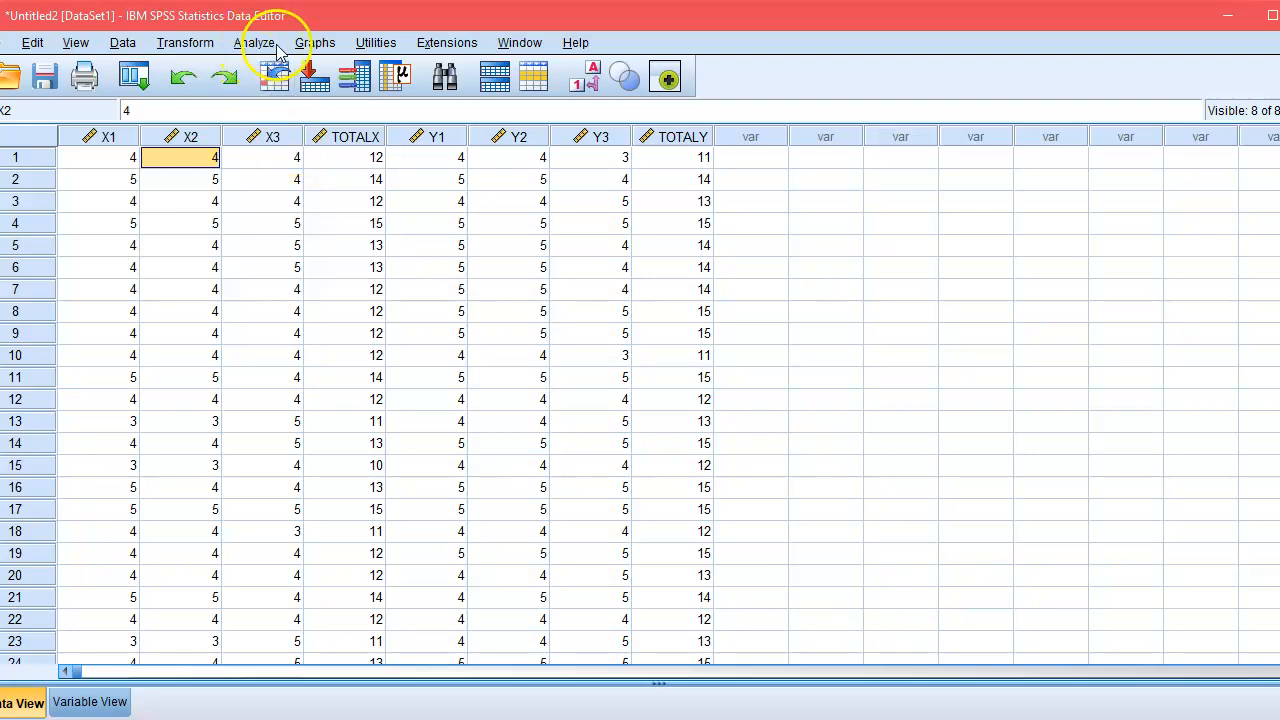
Run a two-tailed Pearson bivariate correlation on X1, X2, X3 and TOTALX with significant correlations flagged.
left_click(254, 43)
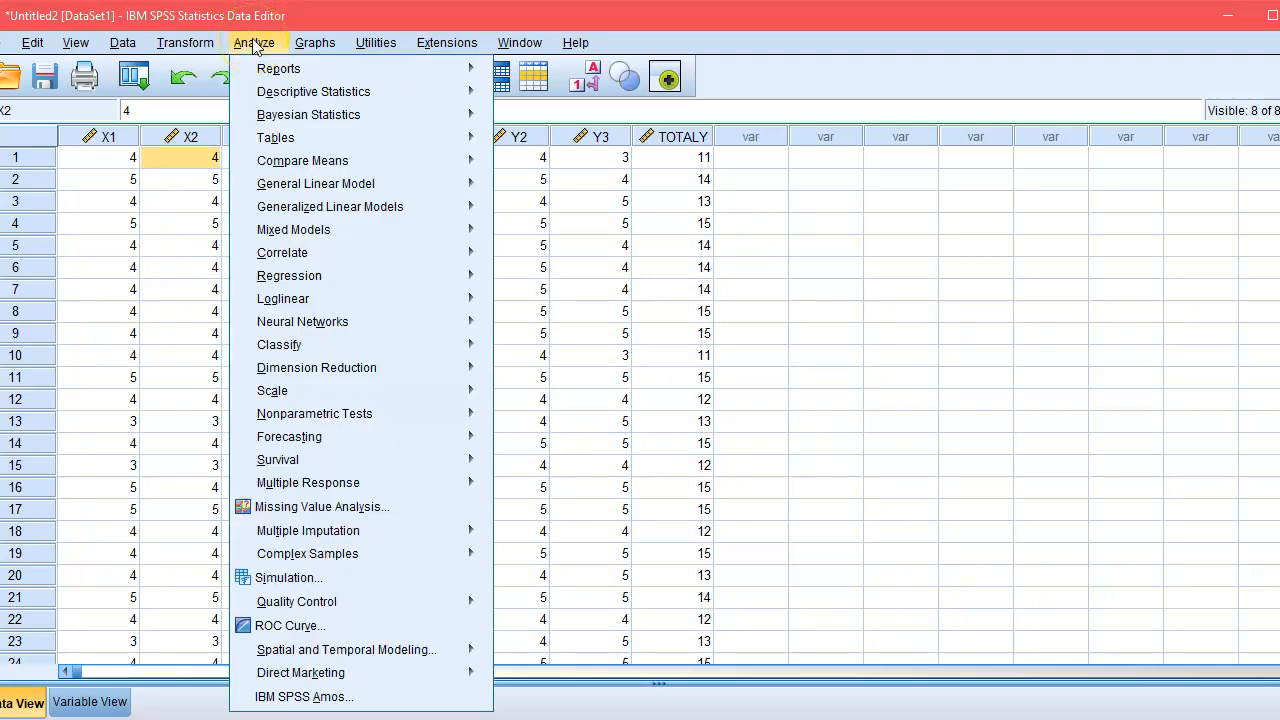
mouse_move(308, 254)
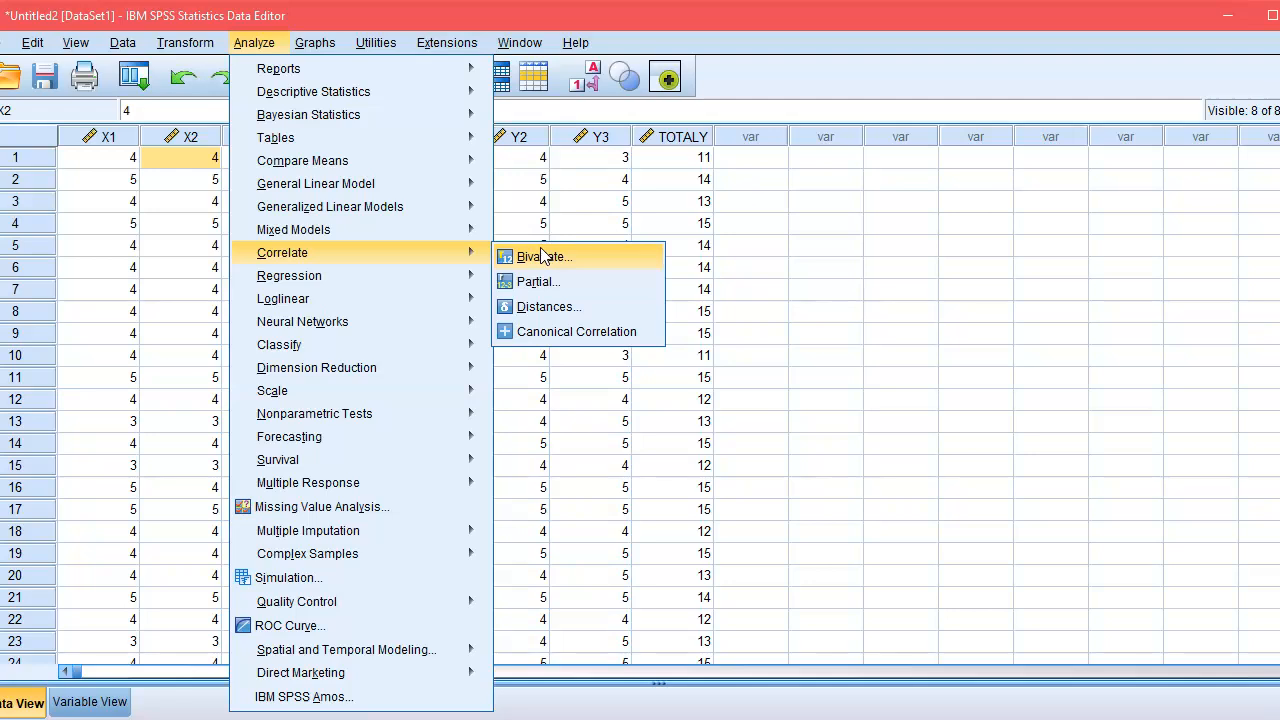
left_click(584, 266)
left_click(584, 258)
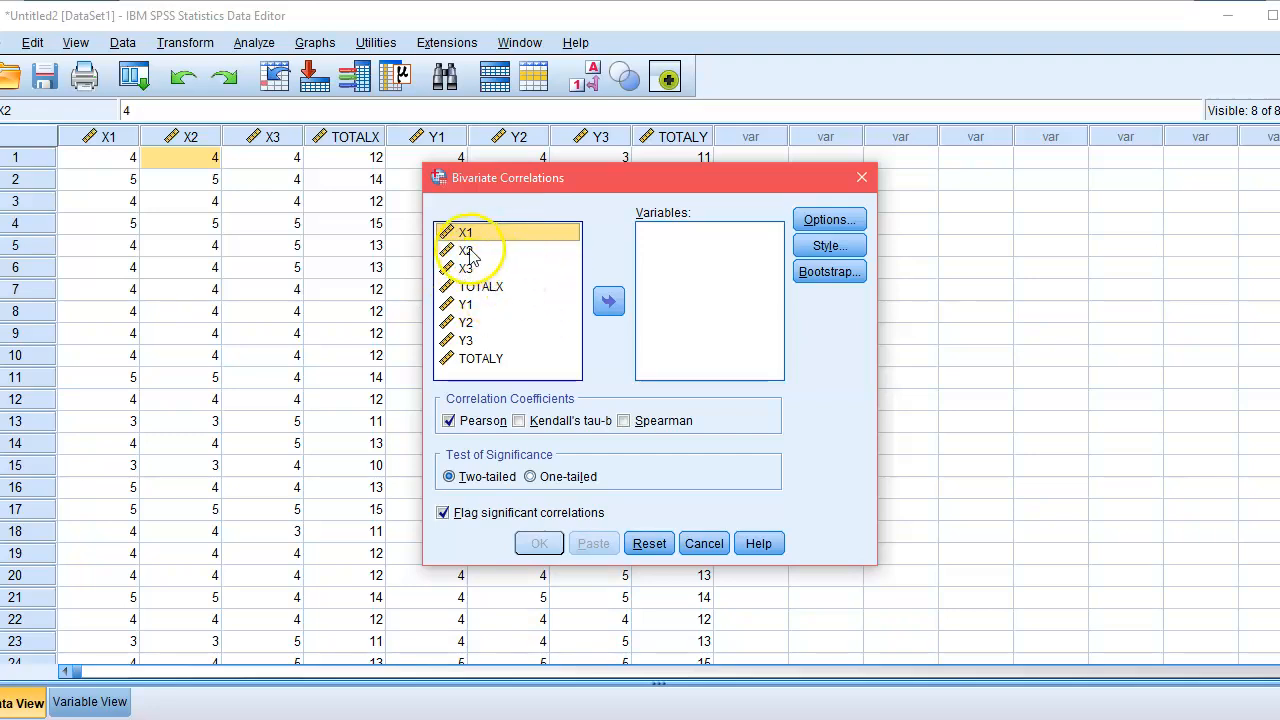
key("shift+Down")
key("shift+Down")
key("shift+Down")
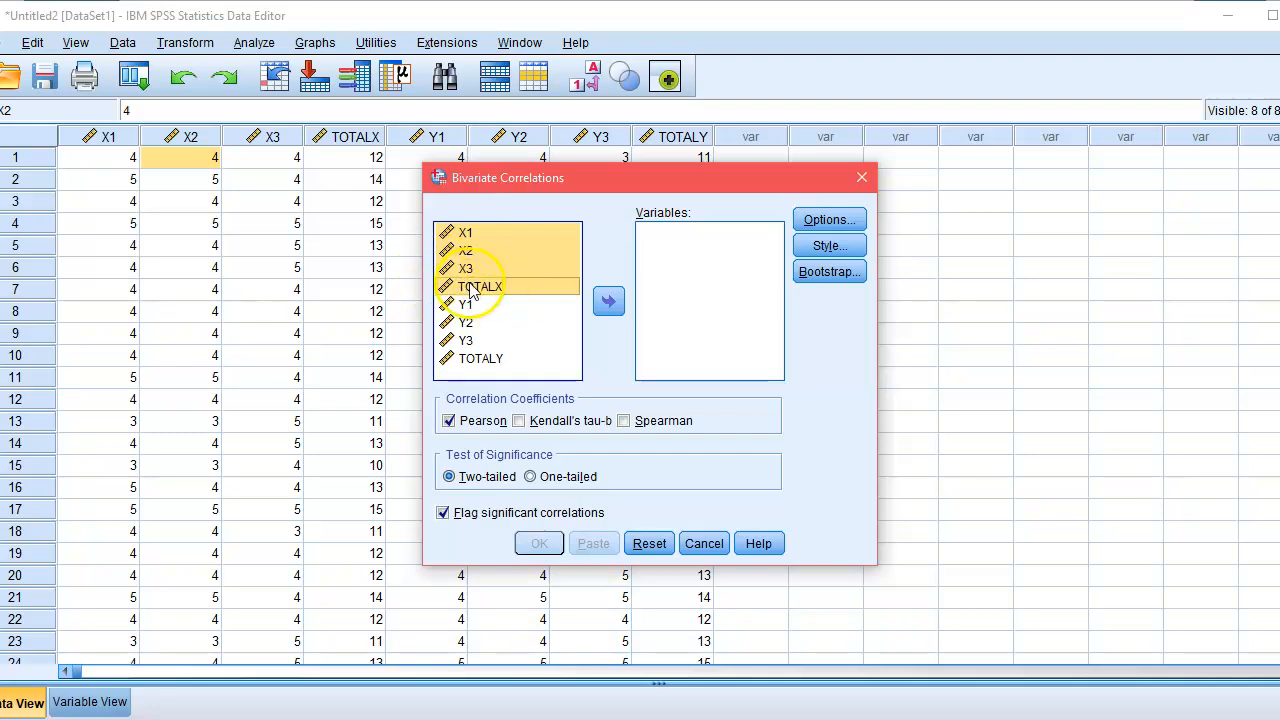
left_click(607, 303)
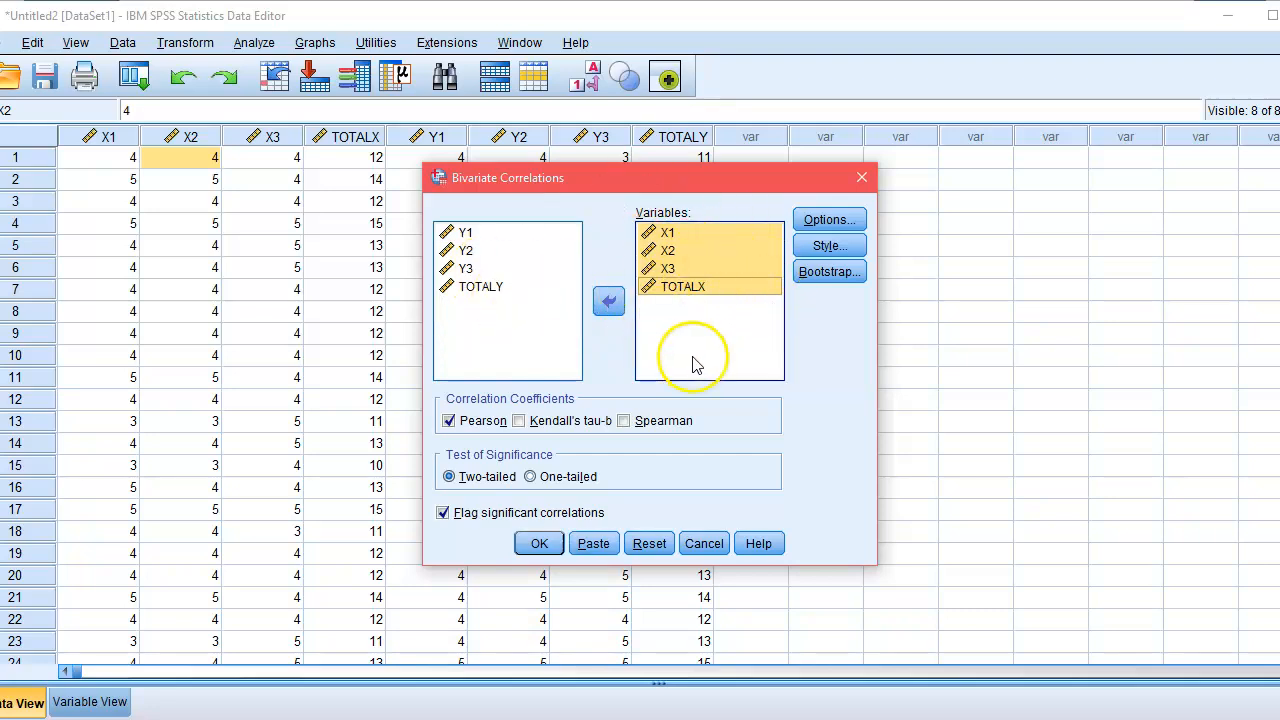
left_click(701, 318)
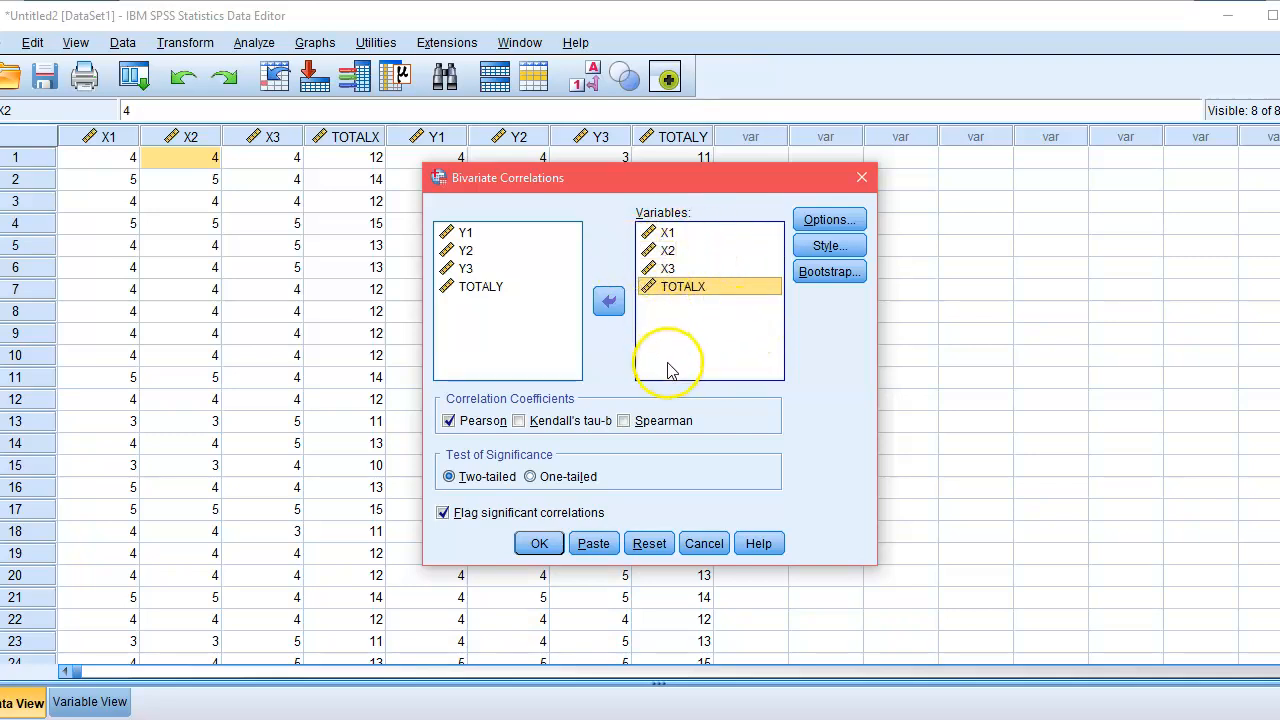
left_click(540, 543)
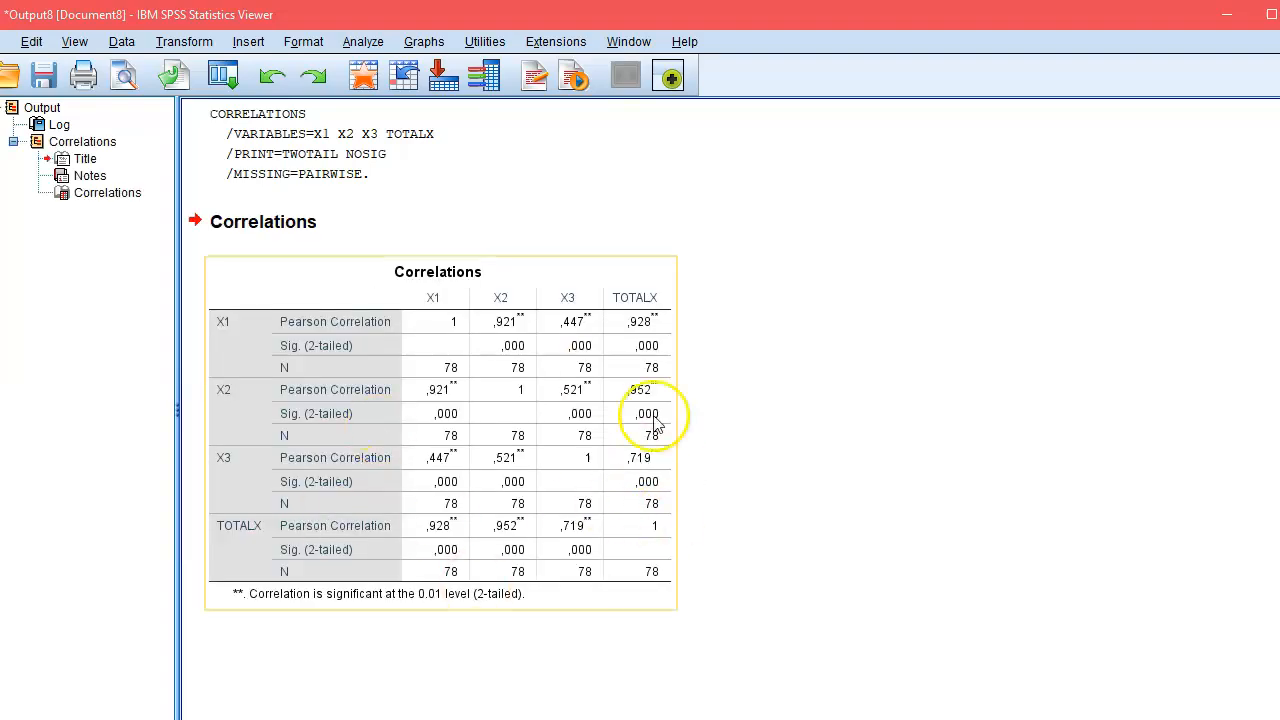
Switch from the correlation output to tabel_r.pdf in Microsoft Edge and go to the start of the r table.
left_click(520, 400)
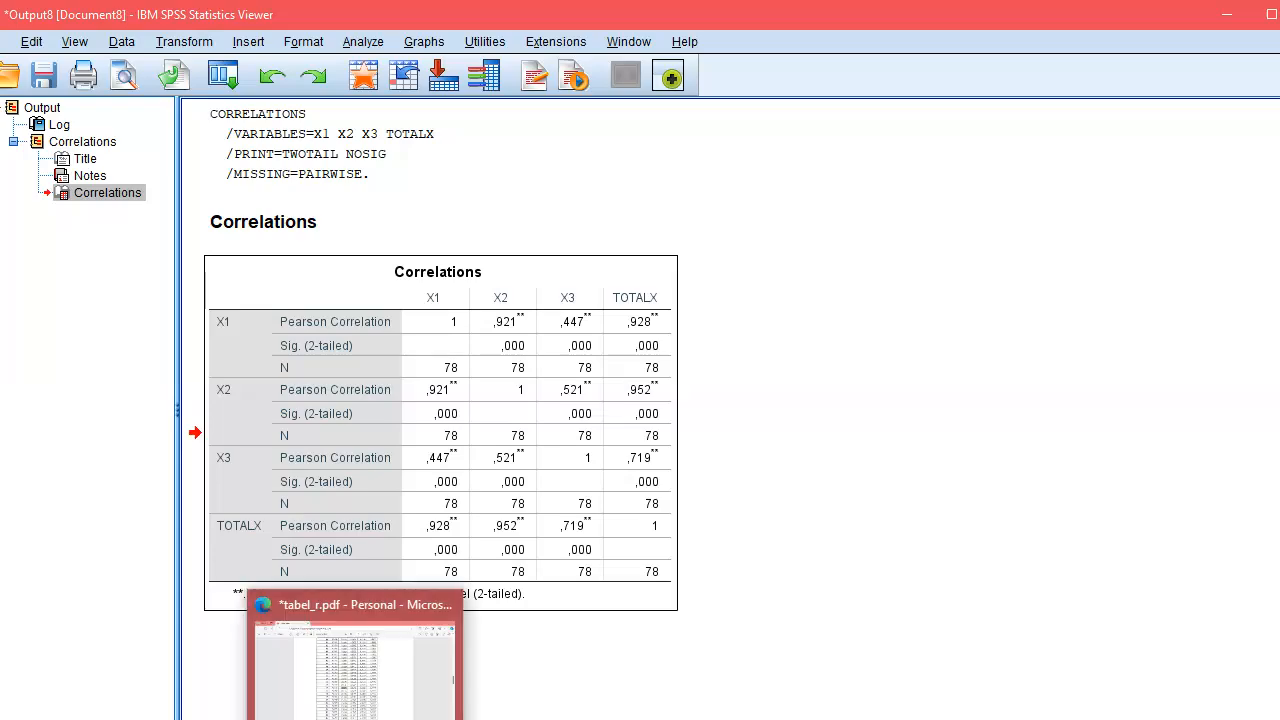
left_click(356, 717)
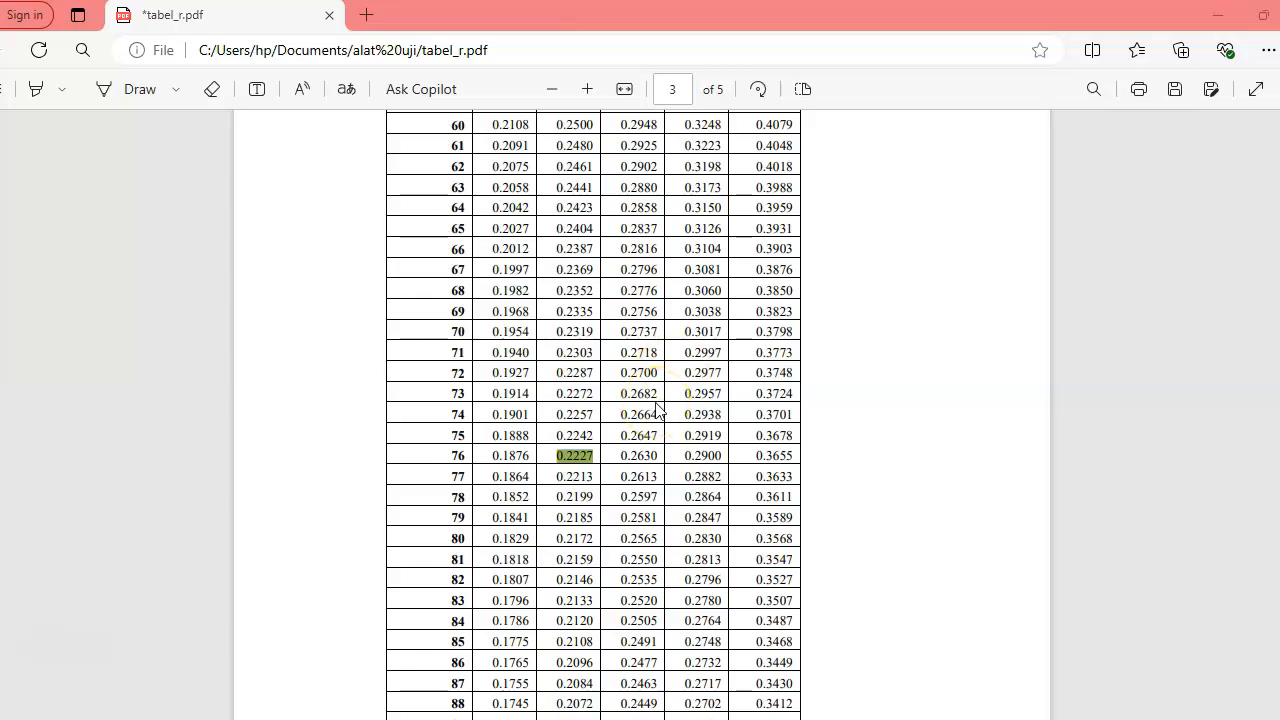
left_click(481, 588)
scroll(481, 588, "down", 20)
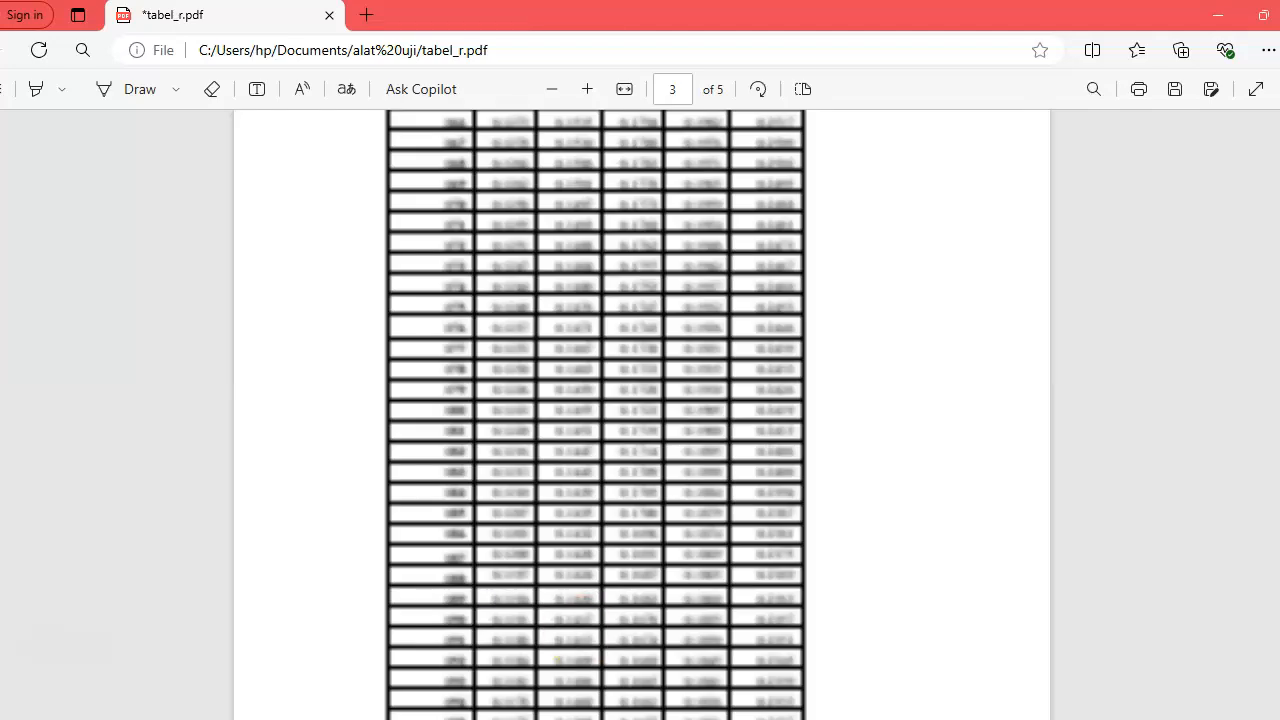
scroll(1194, 700, "down", 15)
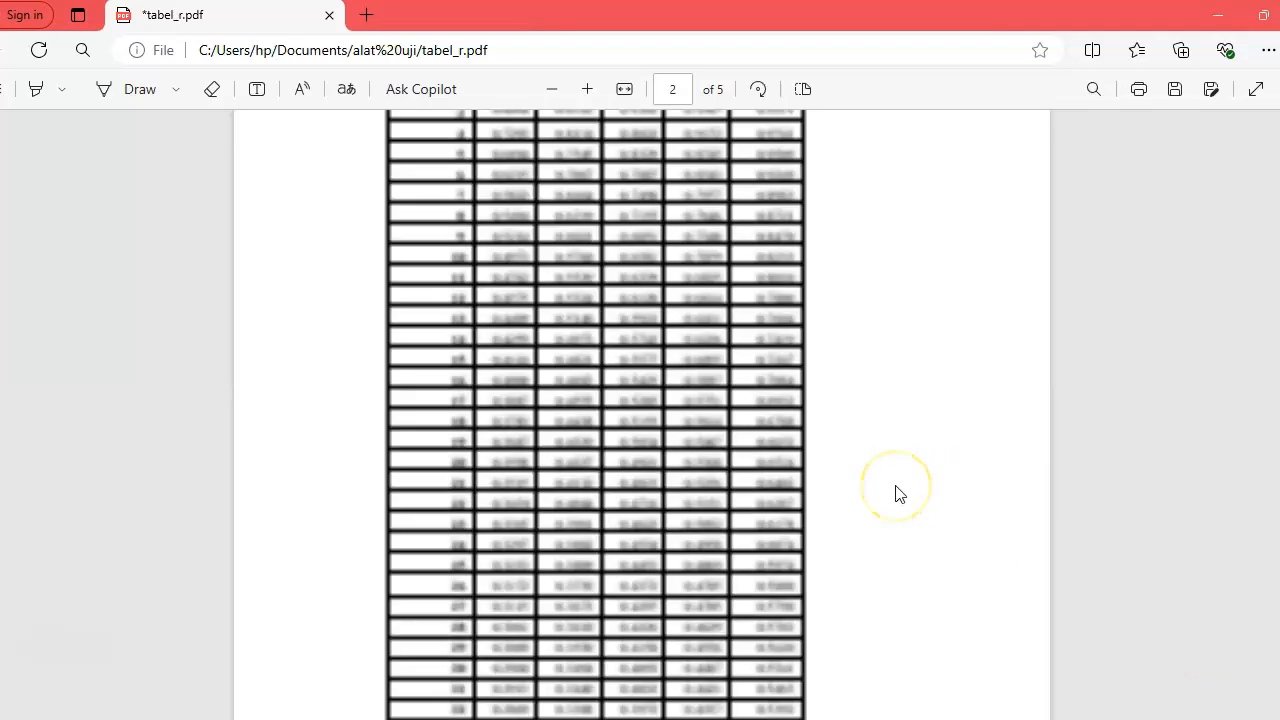
scroll(898, 492, "up", 10)
scroll(898, 492, "down", 8)
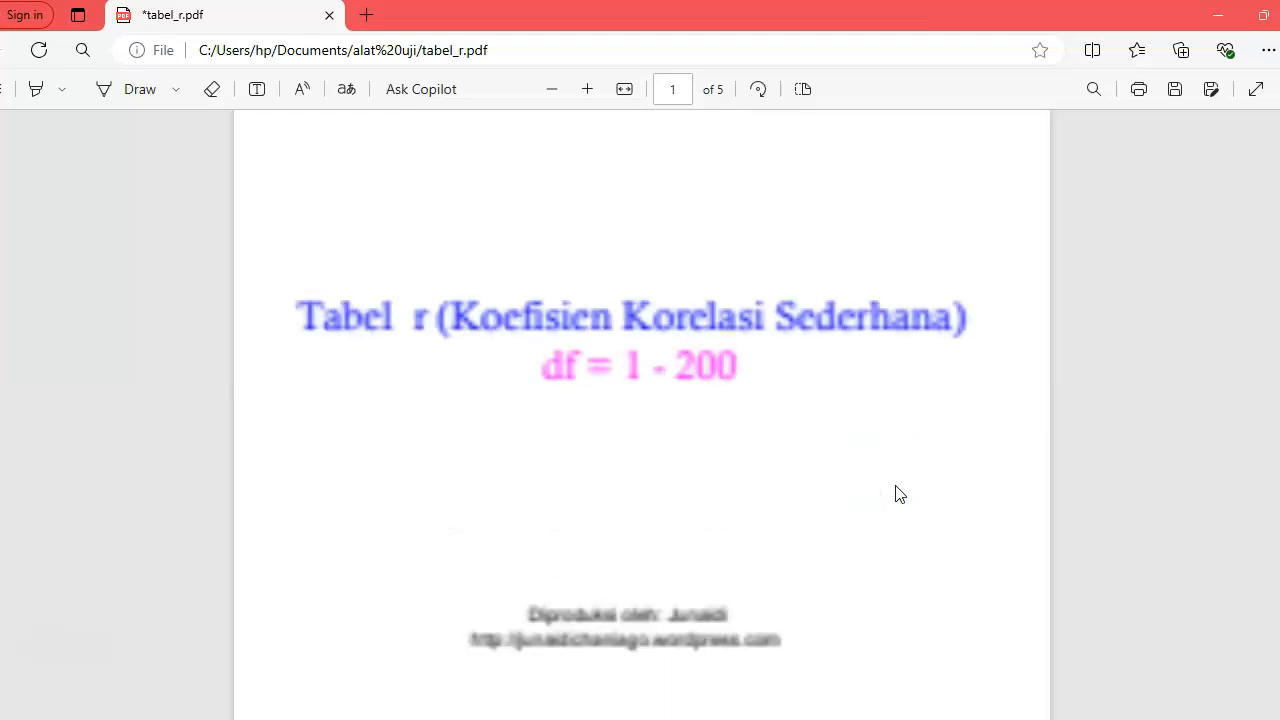
scroll(898, 492, "down", 6)
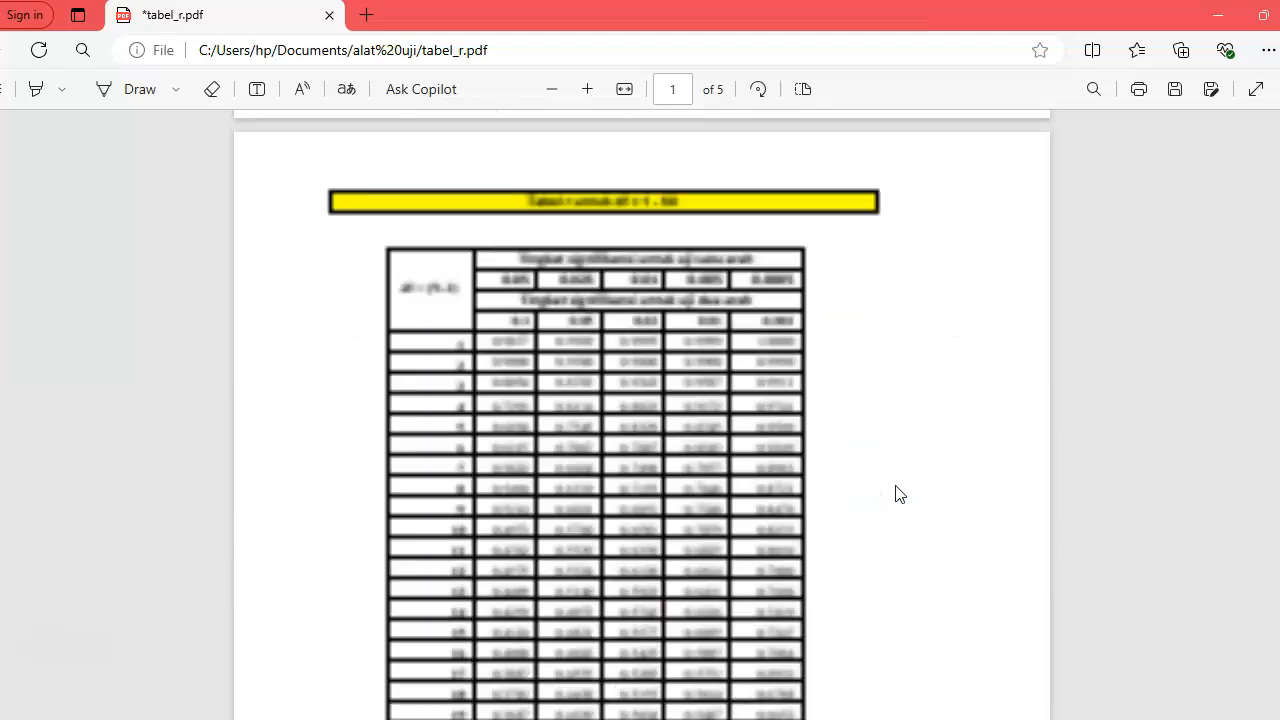
Switch to the SPSS data sheet and check the last case row to determine the number of respondents.
left_click(346, 689)
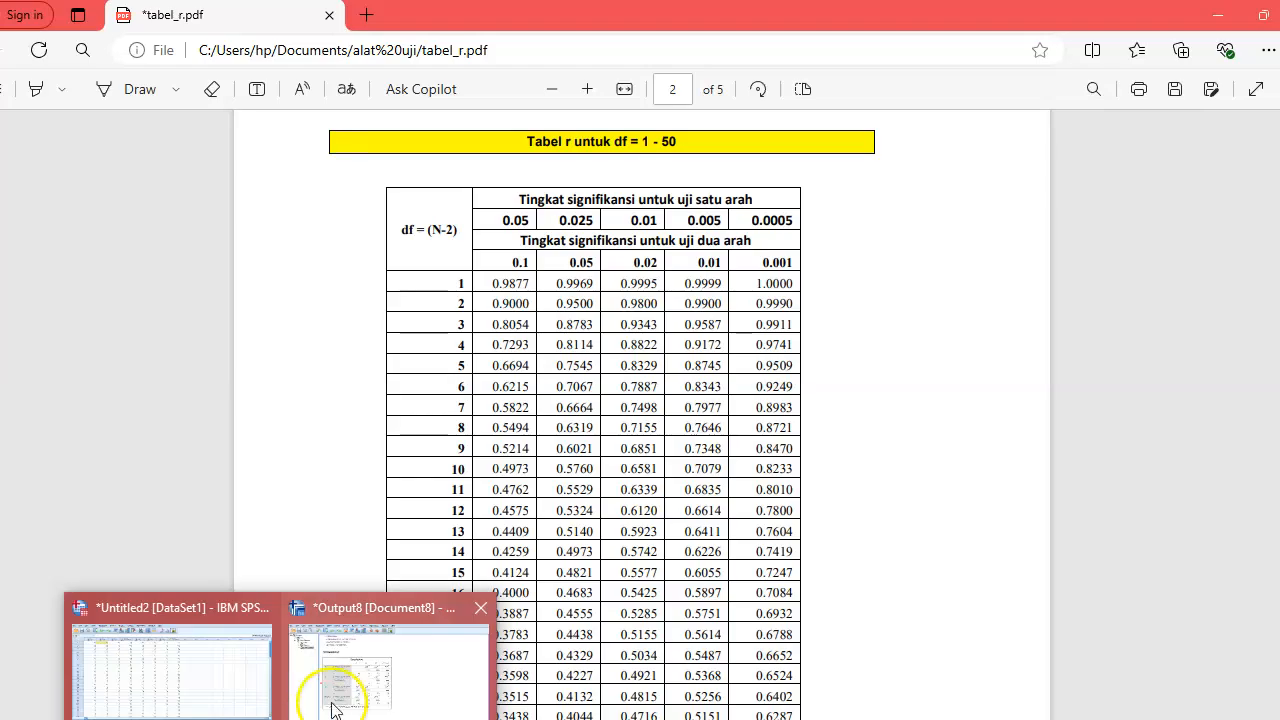
left_click(256, 668)
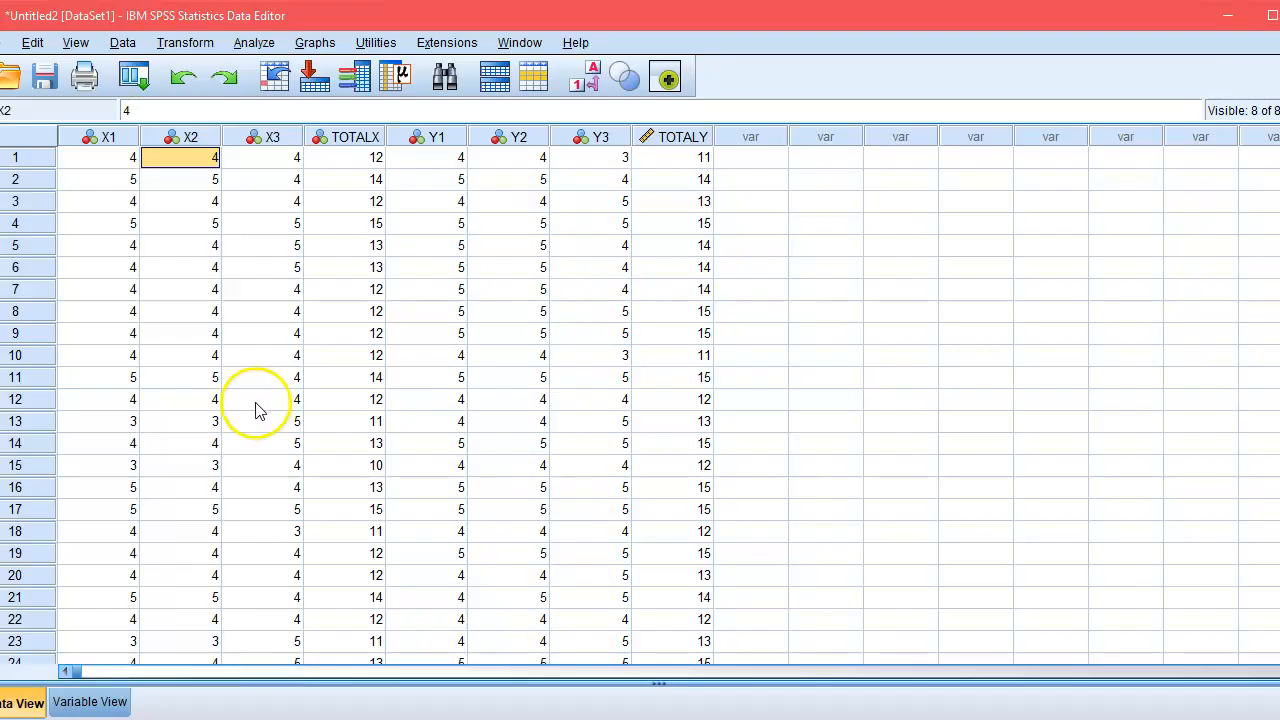
scroll(258, 493, "down", 11)
scroll(258, 493, "down", 11)
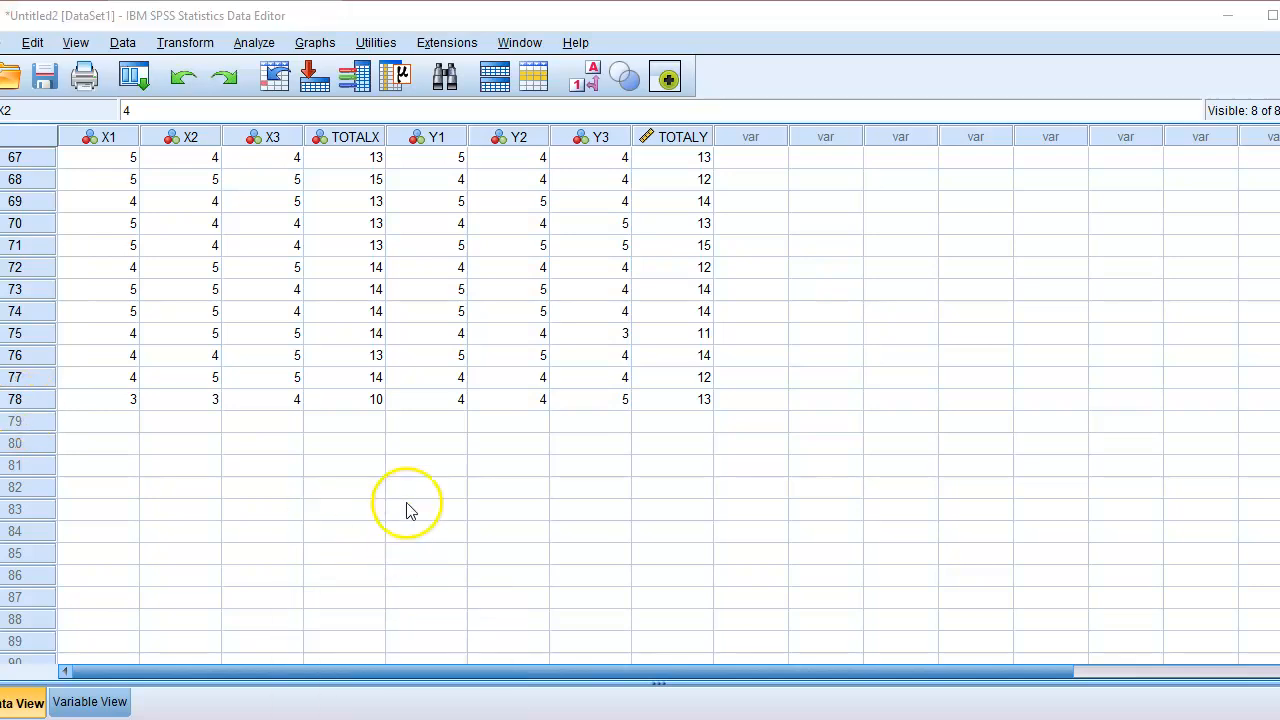
Switch back to tabel_r.pdf and look up the r value for df 76 in the two-tailed 0.05 significance column.
key("alt+Tab")
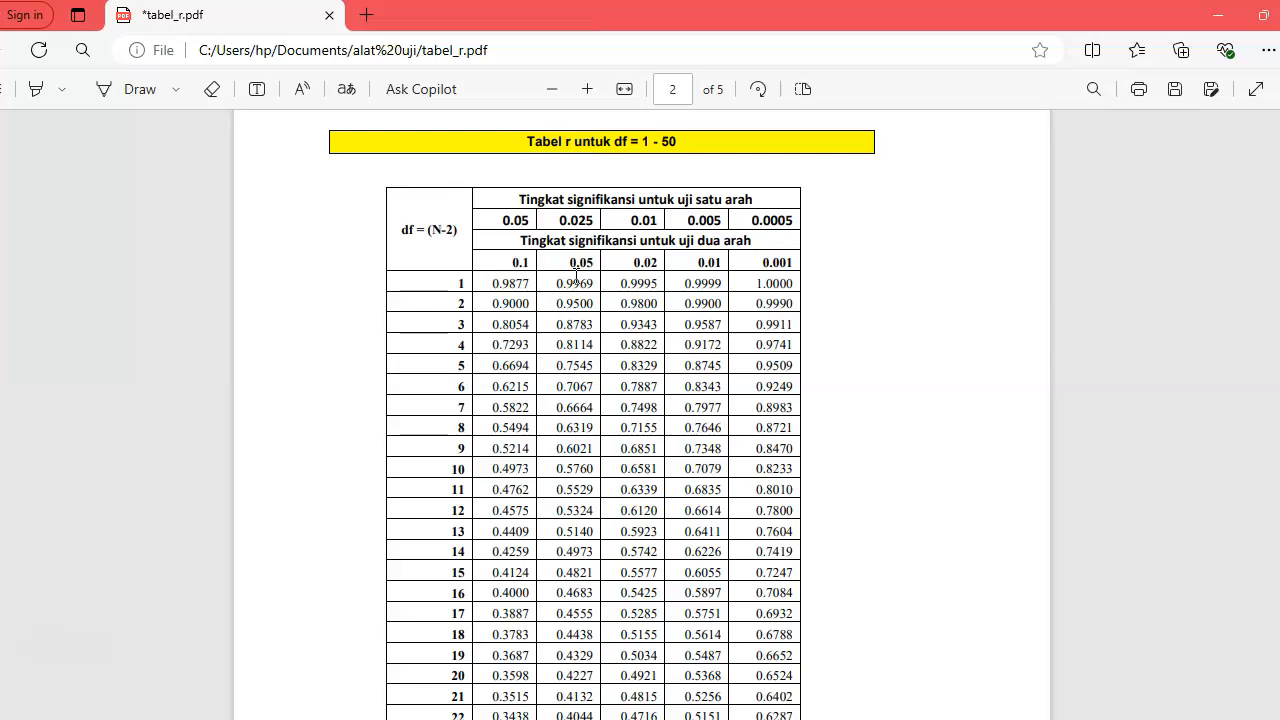
scroll(576, 277, "down", 1)
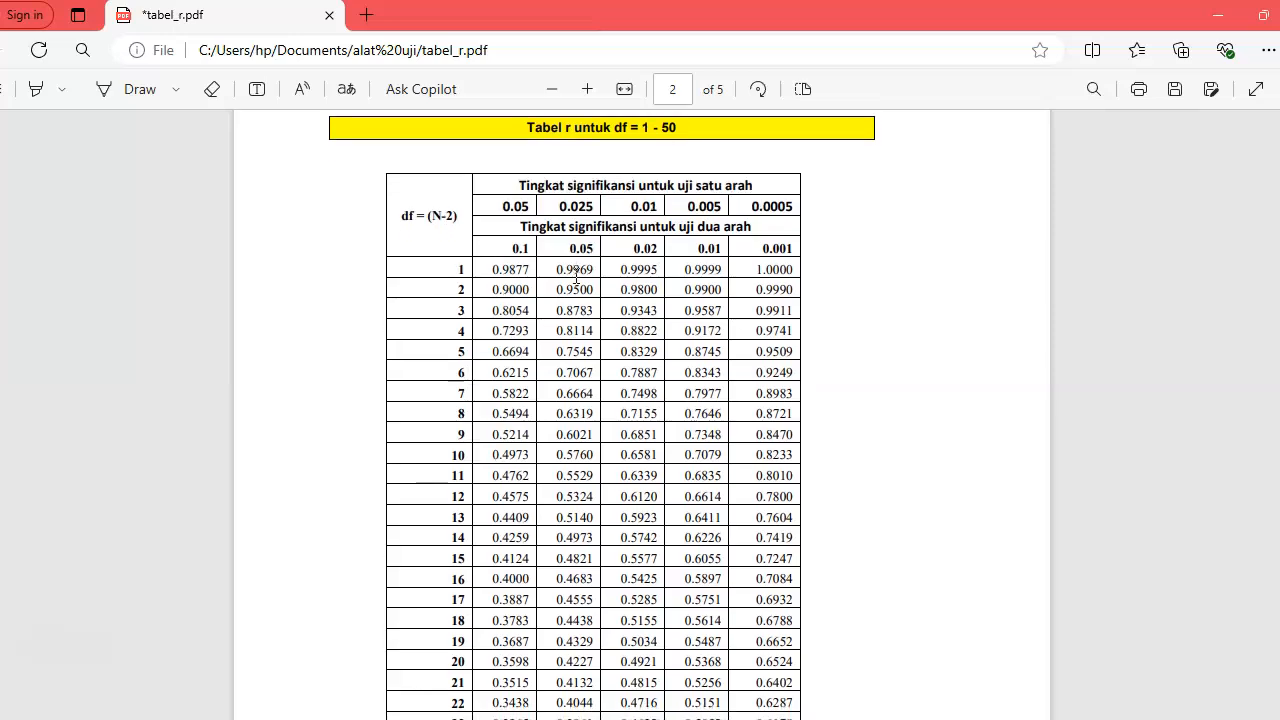
scroll(576, 270, "down", 2)
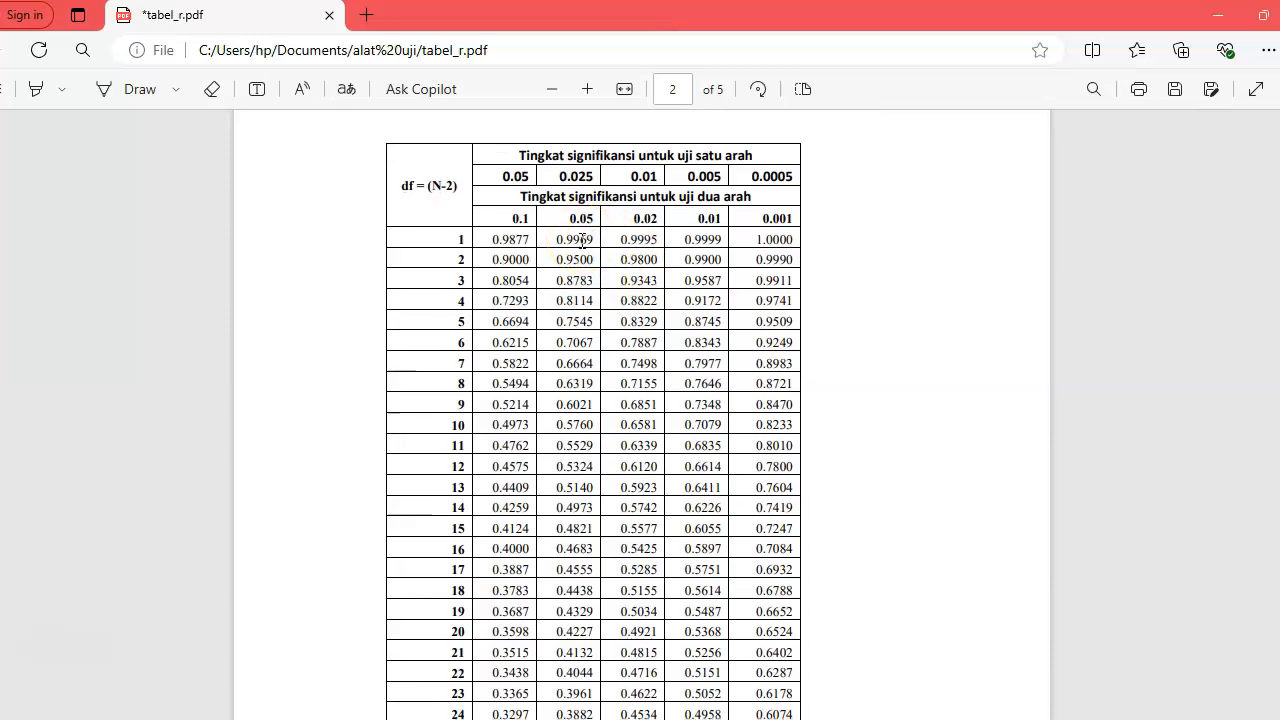
scroll(582, 240, "down", 1)
scroll(582, 238, "down", 5)
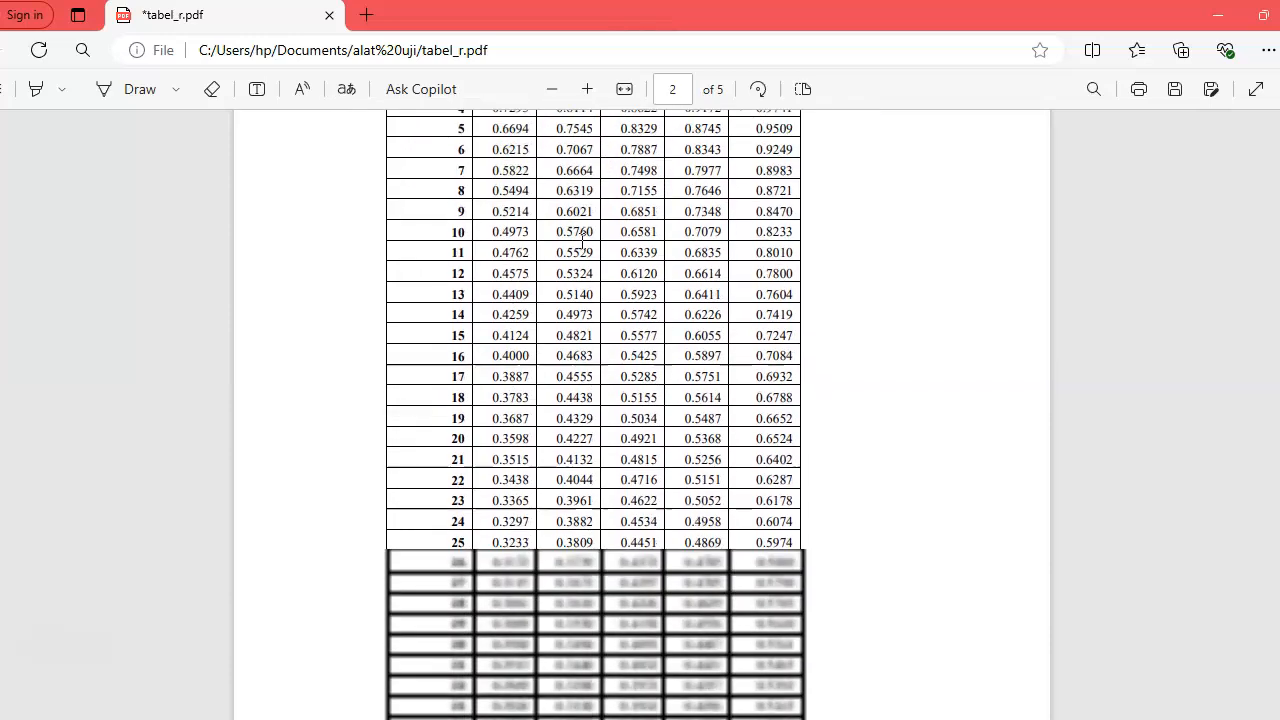
scroll(582, 240, "down", 5)
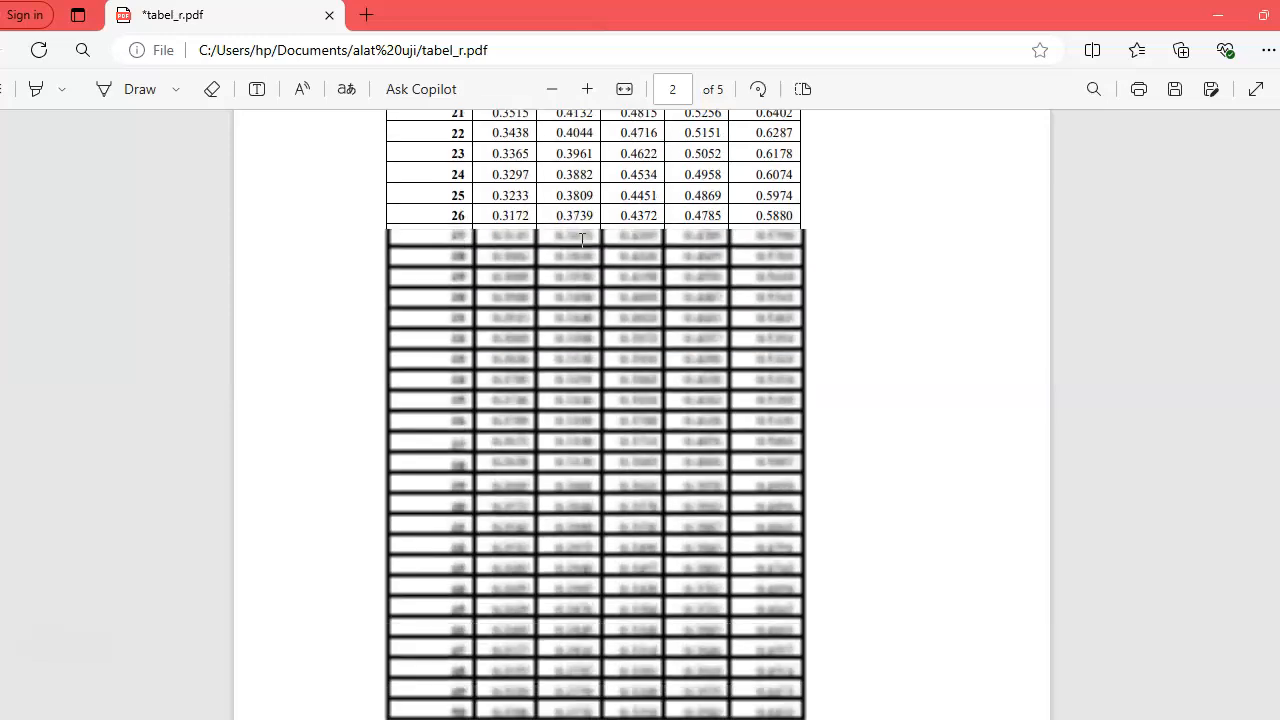
scroll(582, 240, "down", 10)
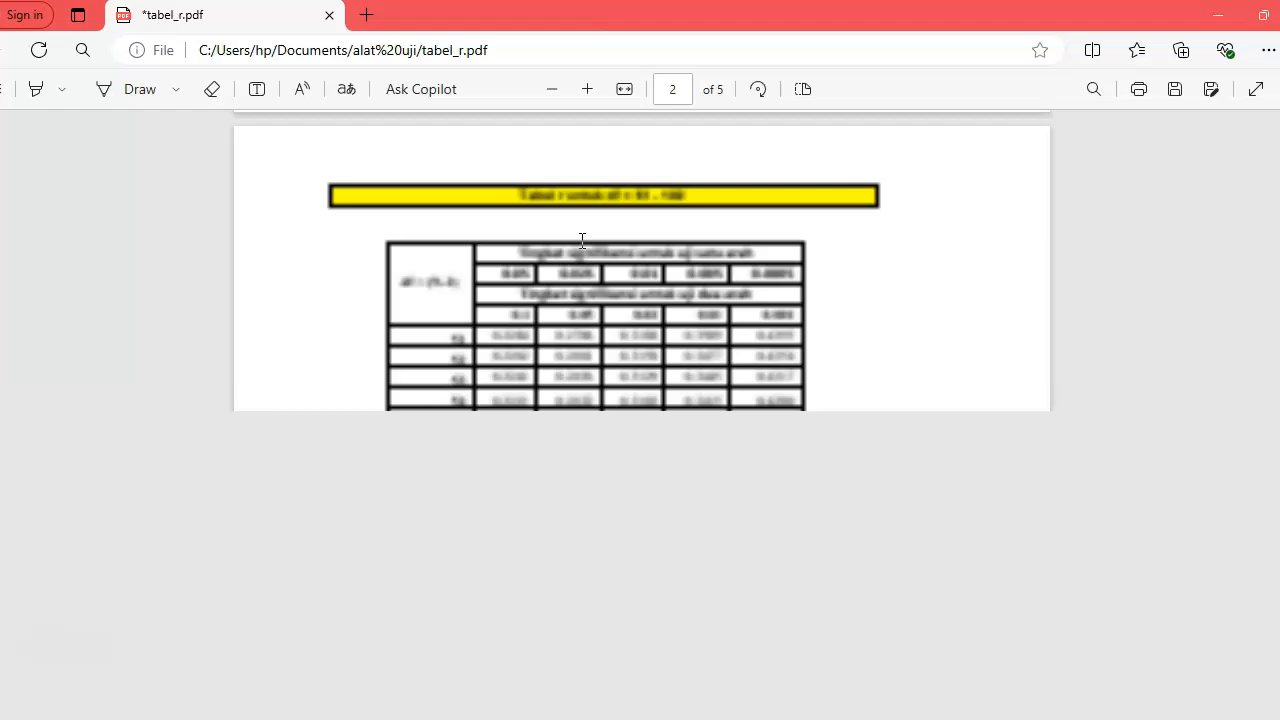
scroll(582, 240, "down", 2)
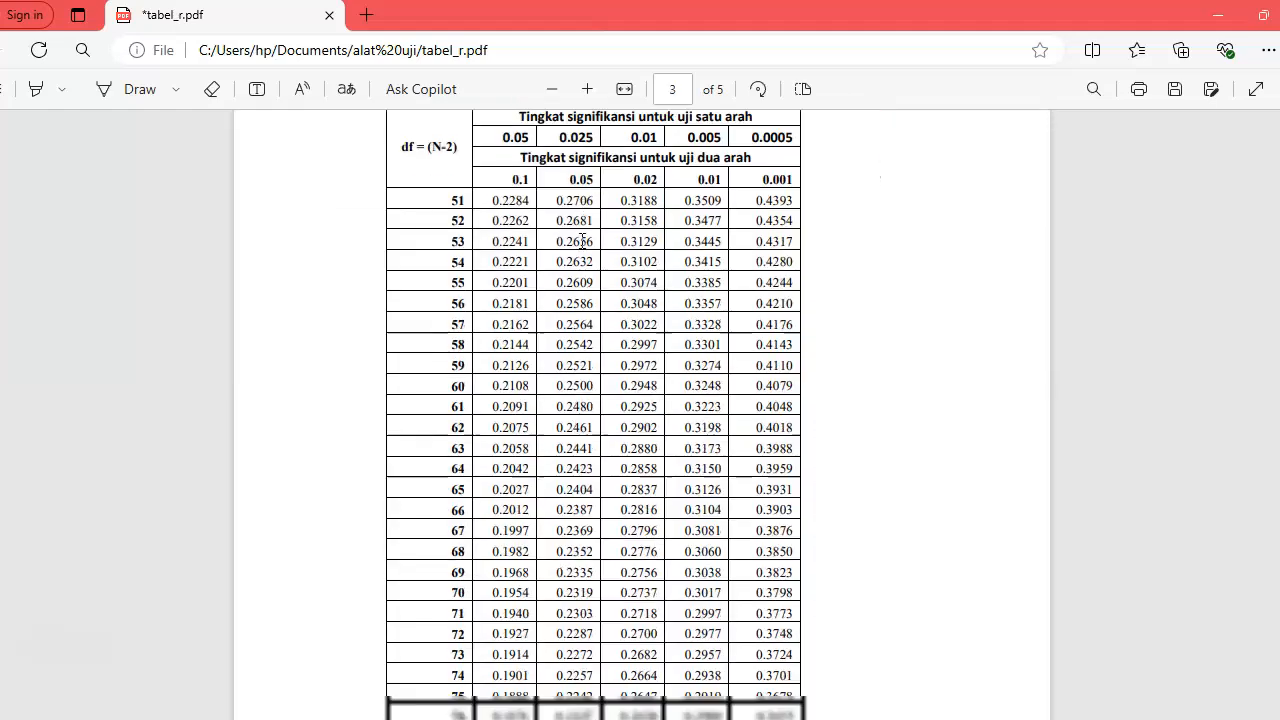
scroll(582, 240, "down", 5)
scroll(582, 242, "down", 1)
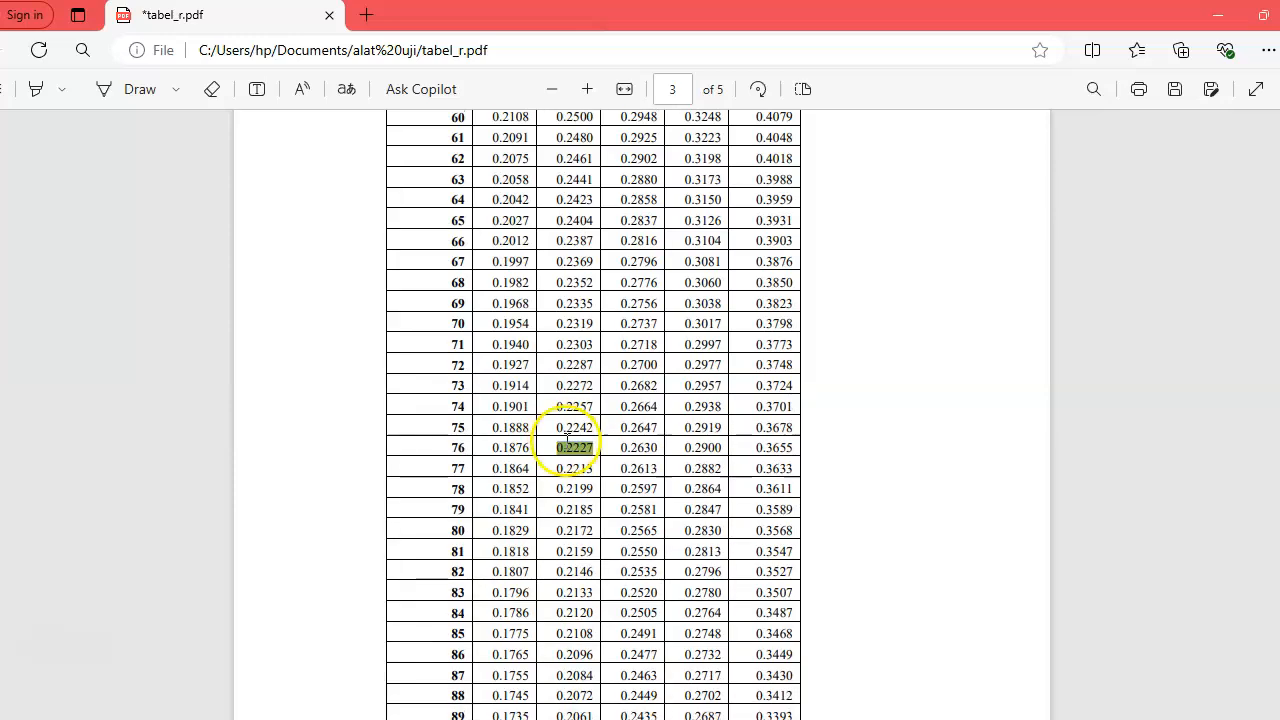
scroll(571, 459, "down", 1)
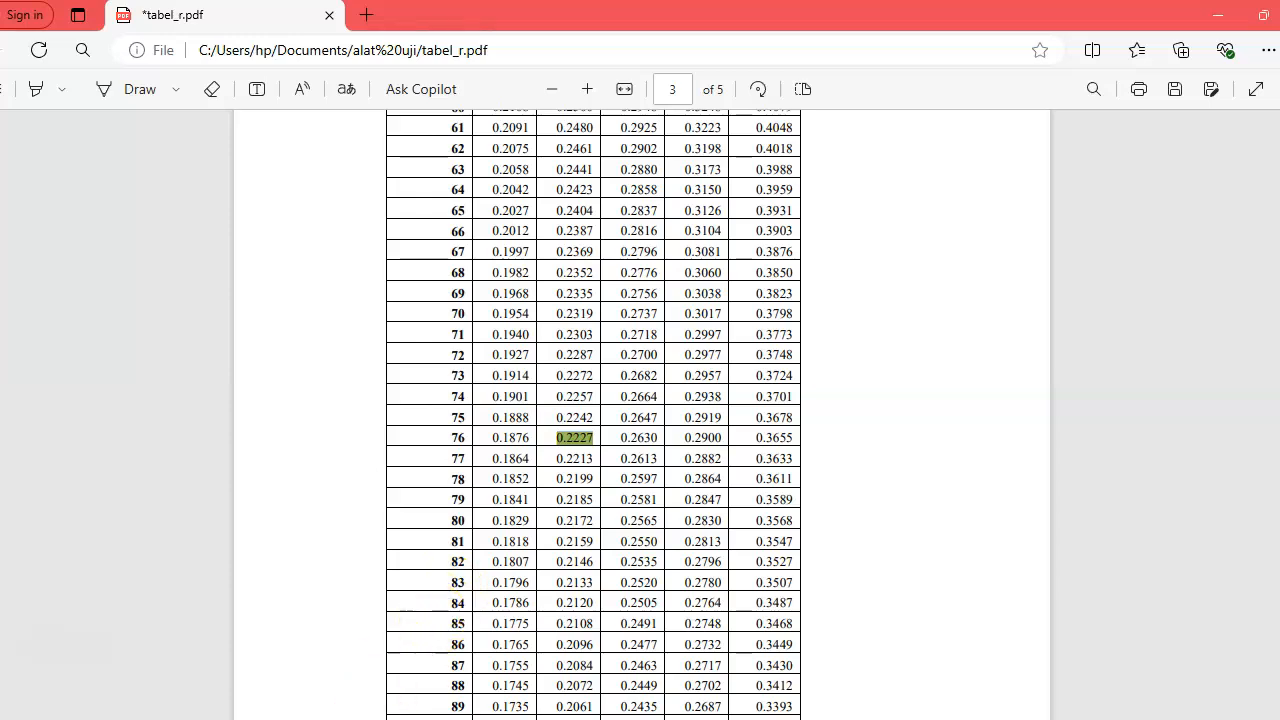
Return to the SPSS output and compare the item correlations with TOTALX against the r table value.
left_click(350, 703)
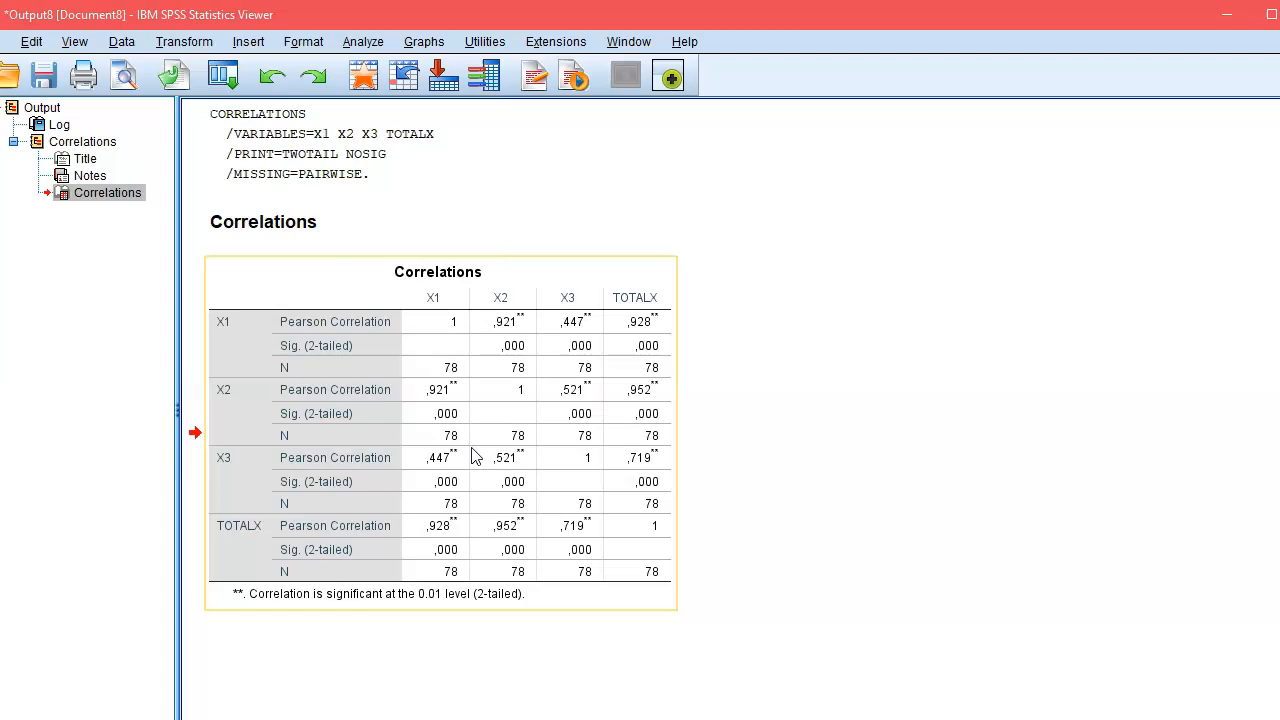
left_click(188, 522)
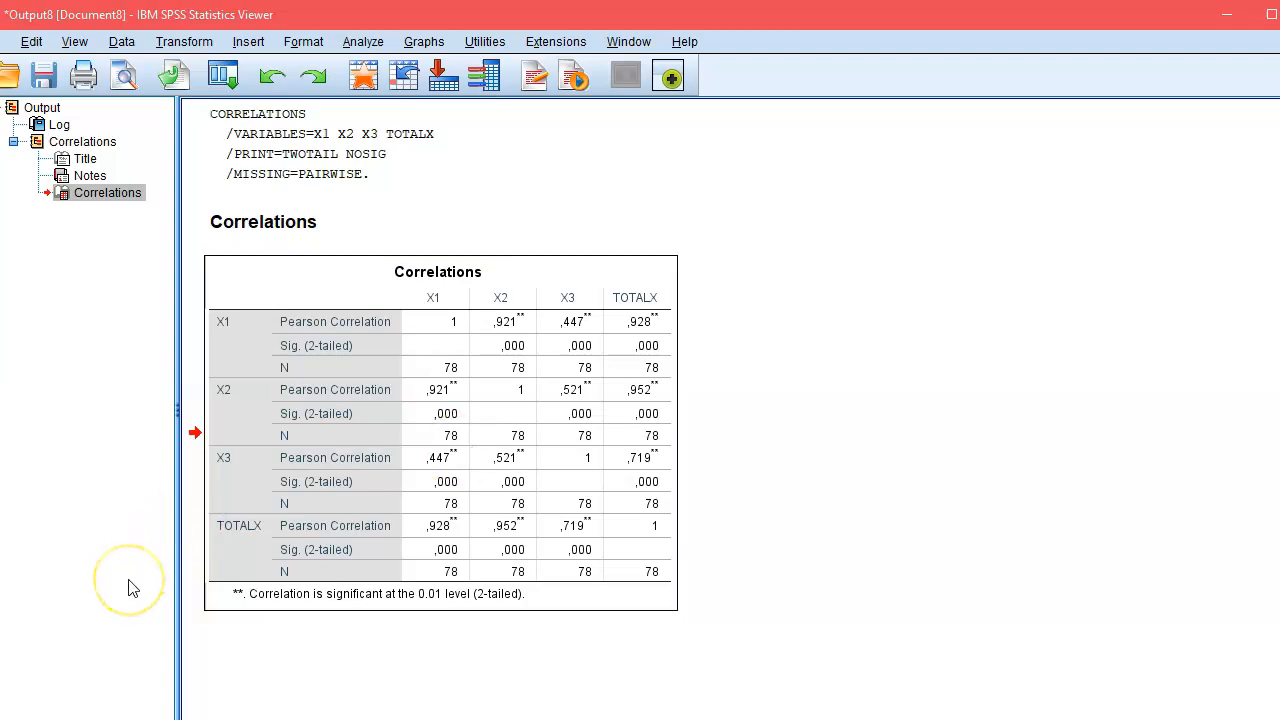